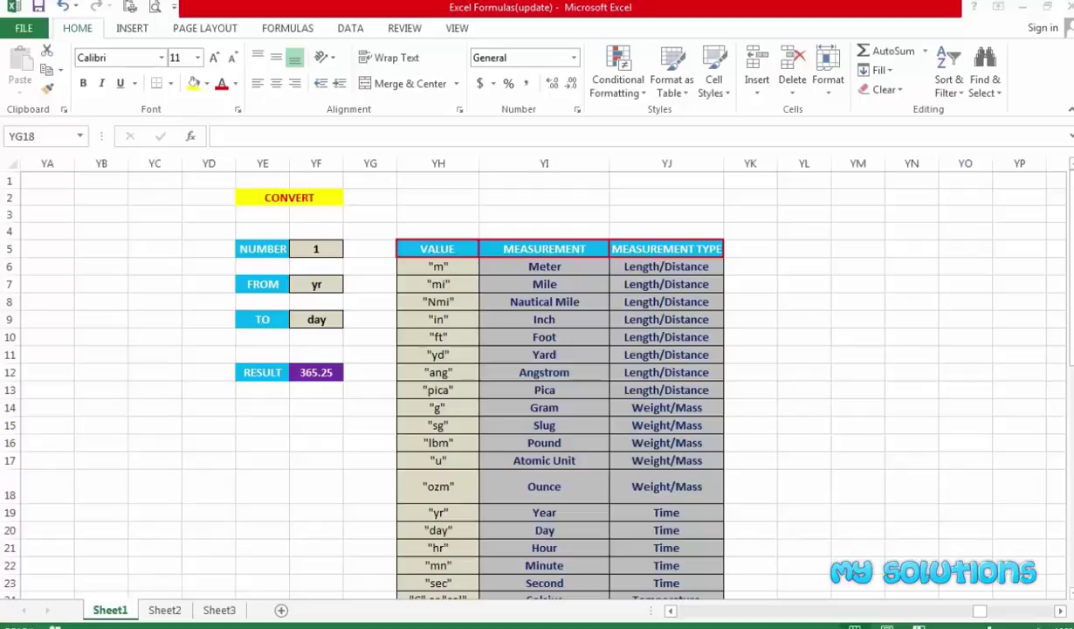
Enter =CONVERT(1,"yr","day") in cell YM9 so it returns 365.25.
click(871, 321)
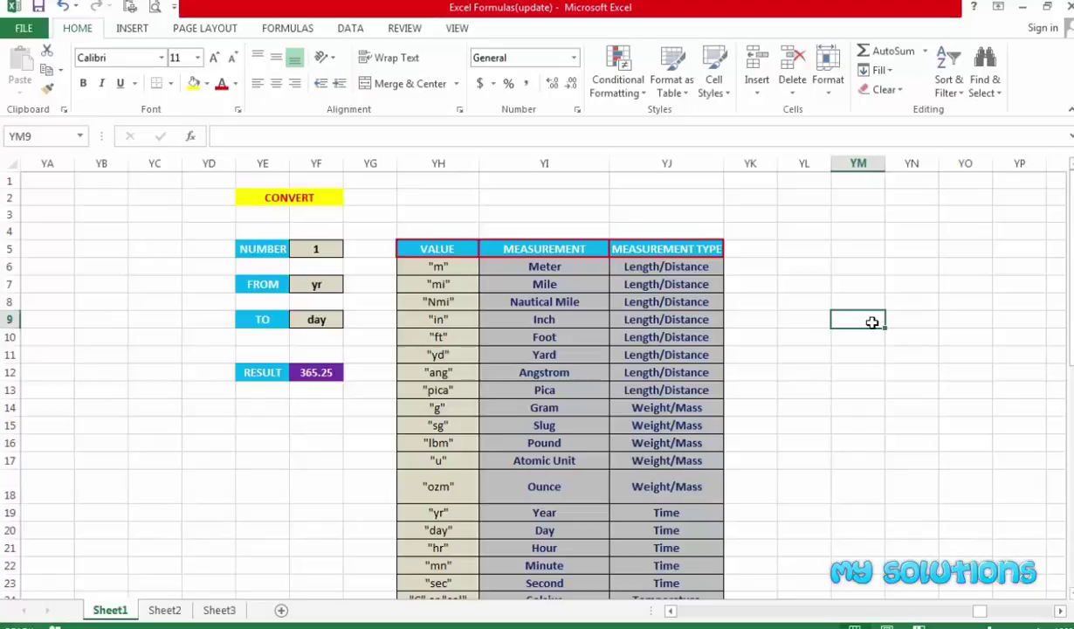
text(=con)
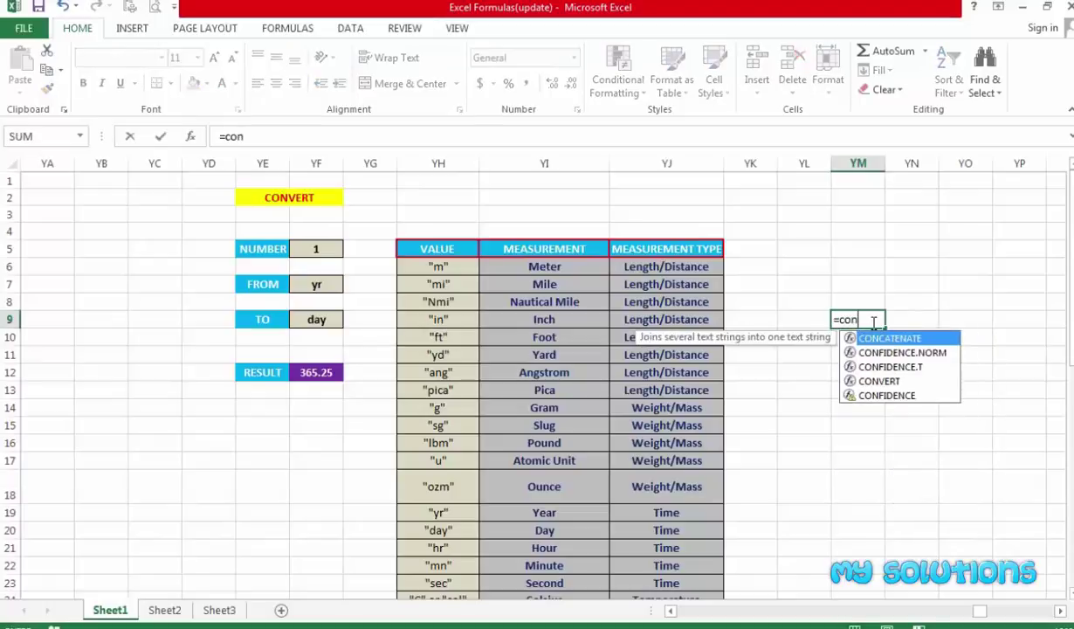
text(vert)
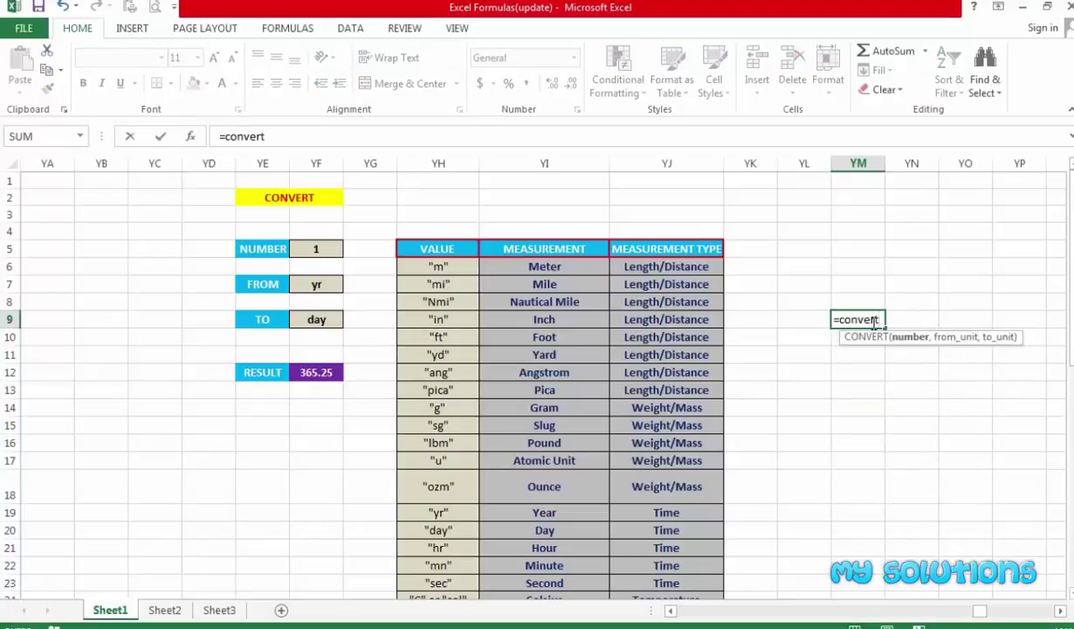
key(Tab)
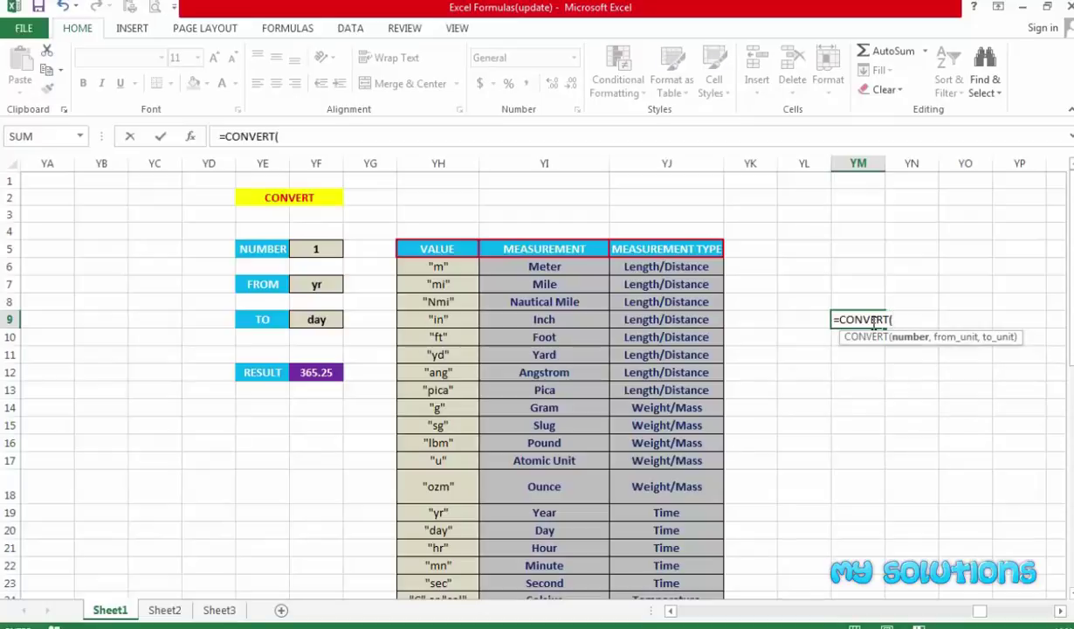
text(1)
text(,)
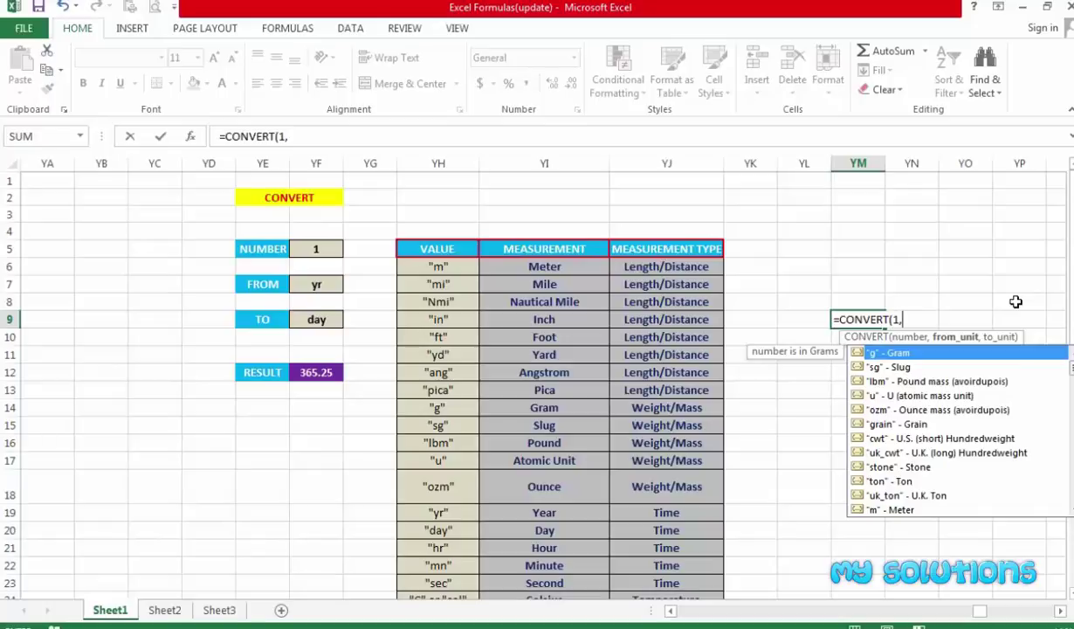
text("y)
text(r")
text(,)
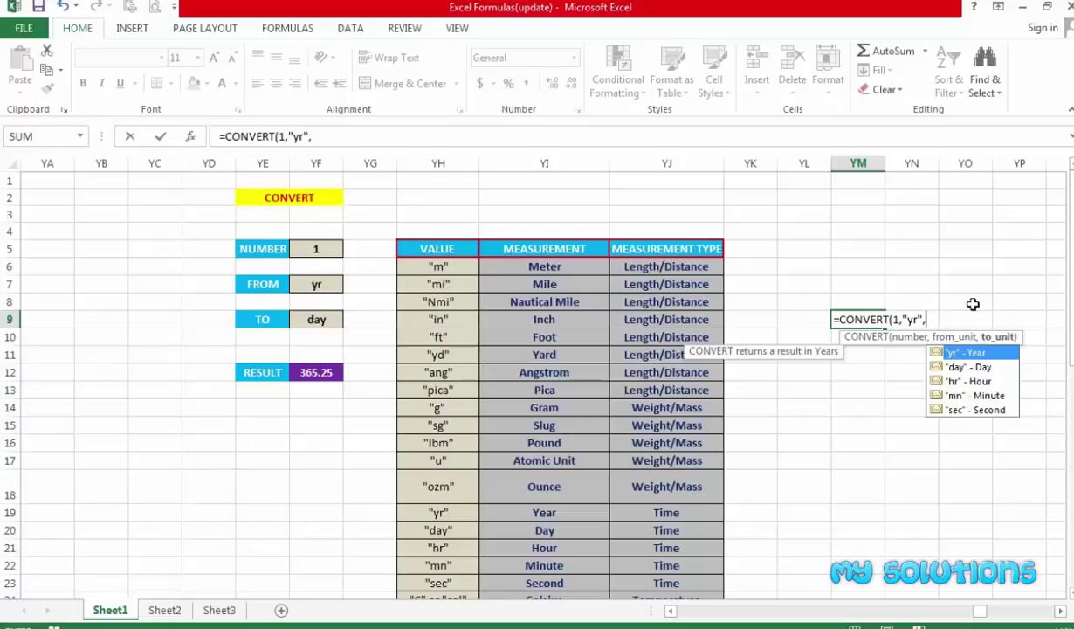
text("d)
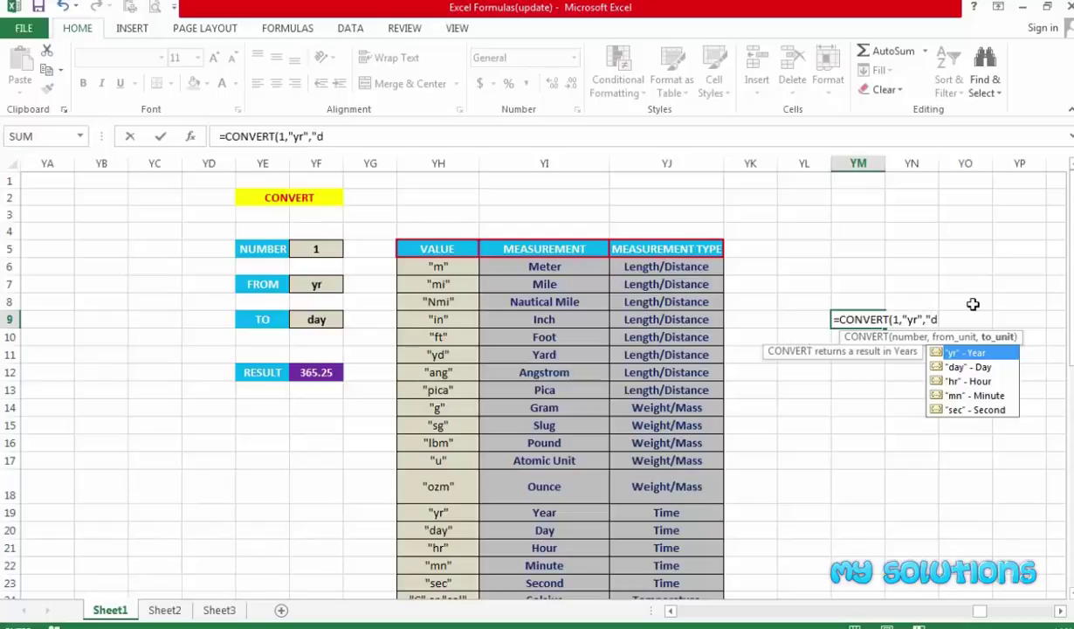
text(ay)
text(")
text())
key(Return)
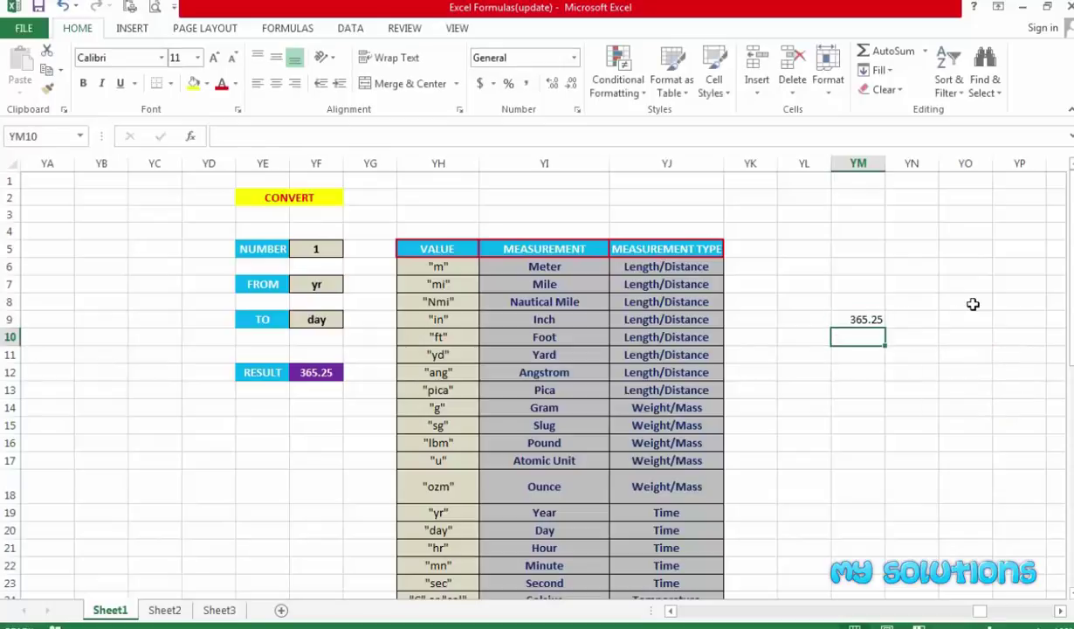
key(Up)
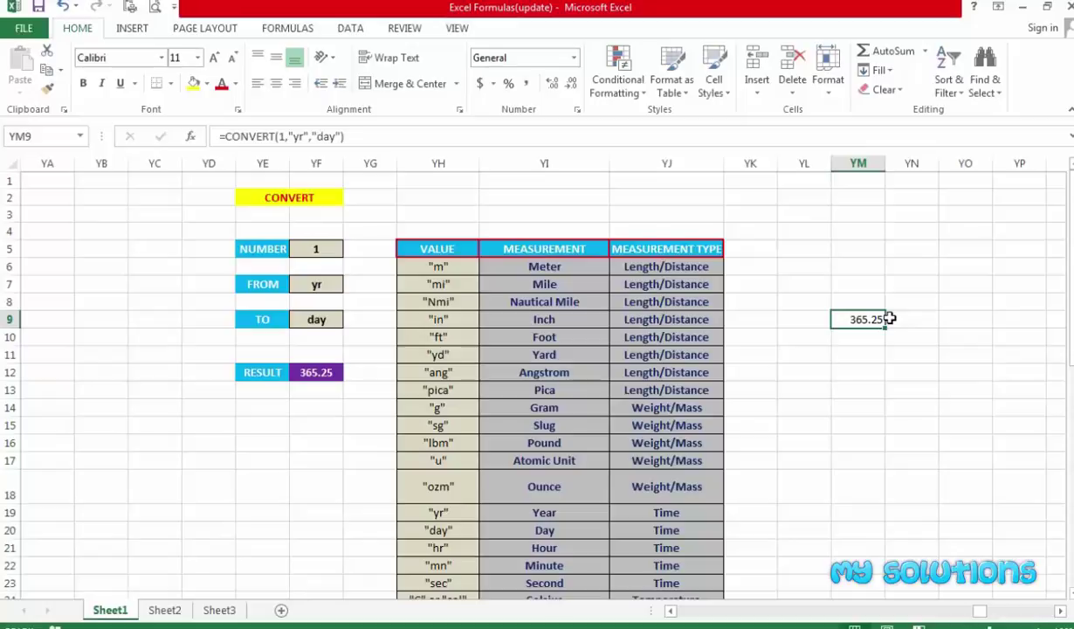
click(837, 343)
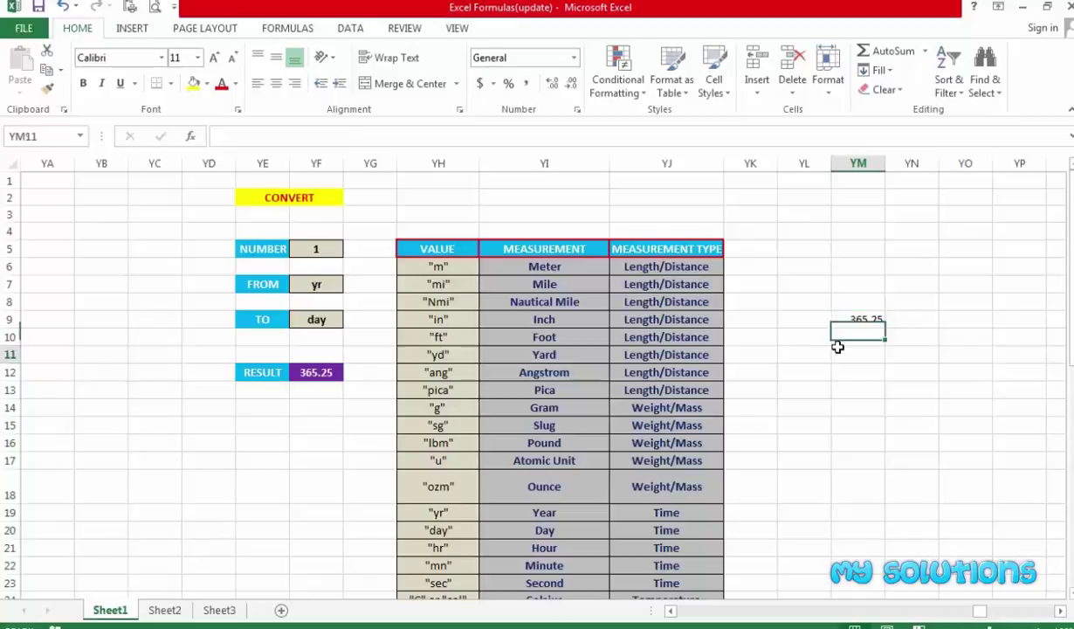
click(837, 319)
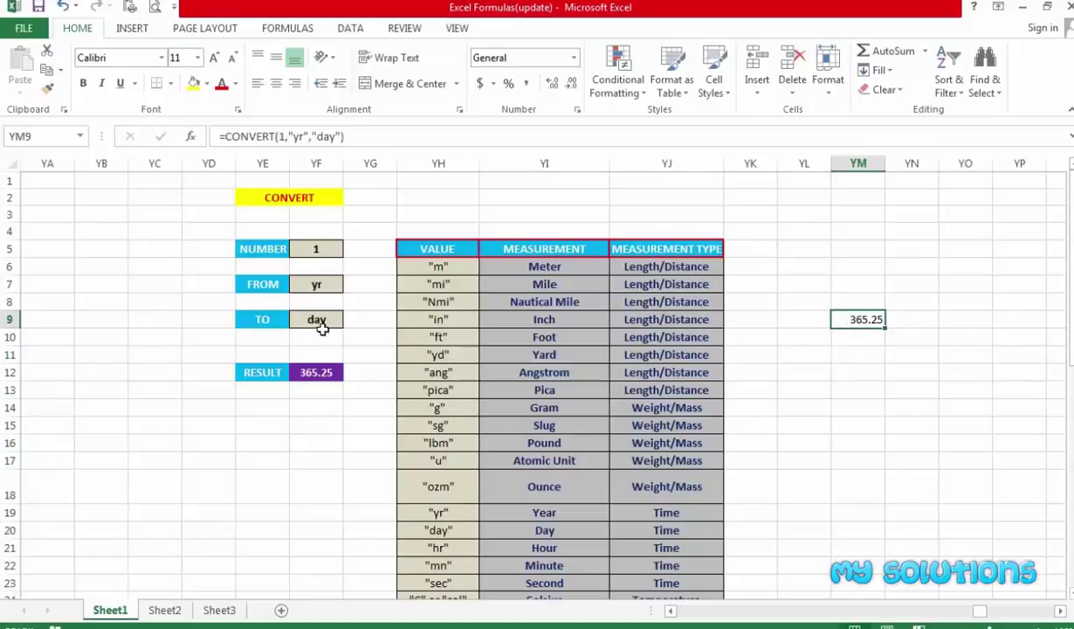
click(310, 368)
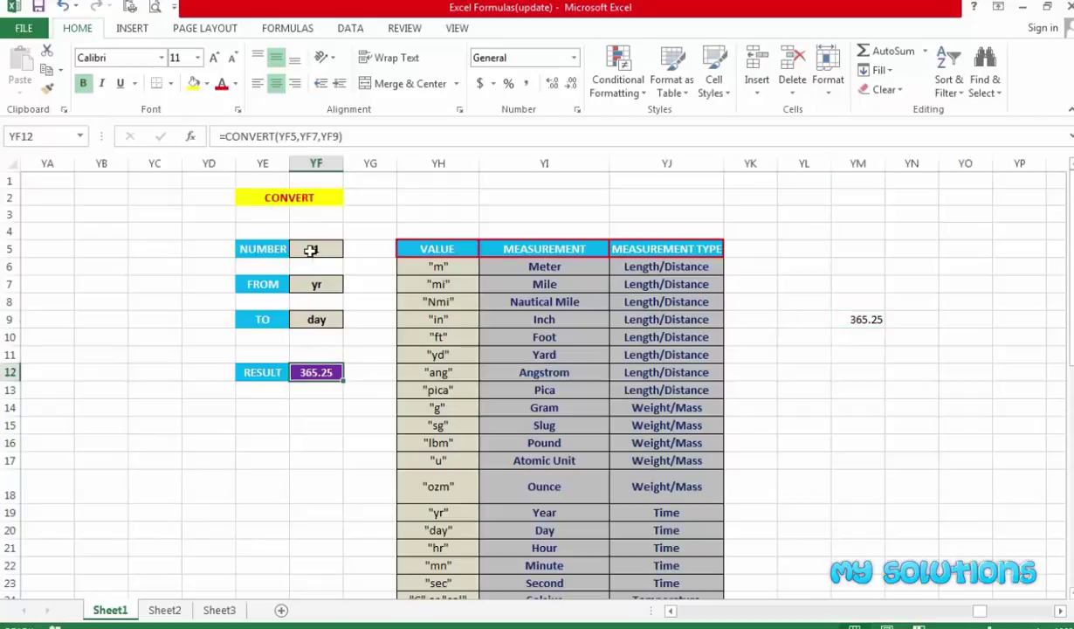
click(867, 320)
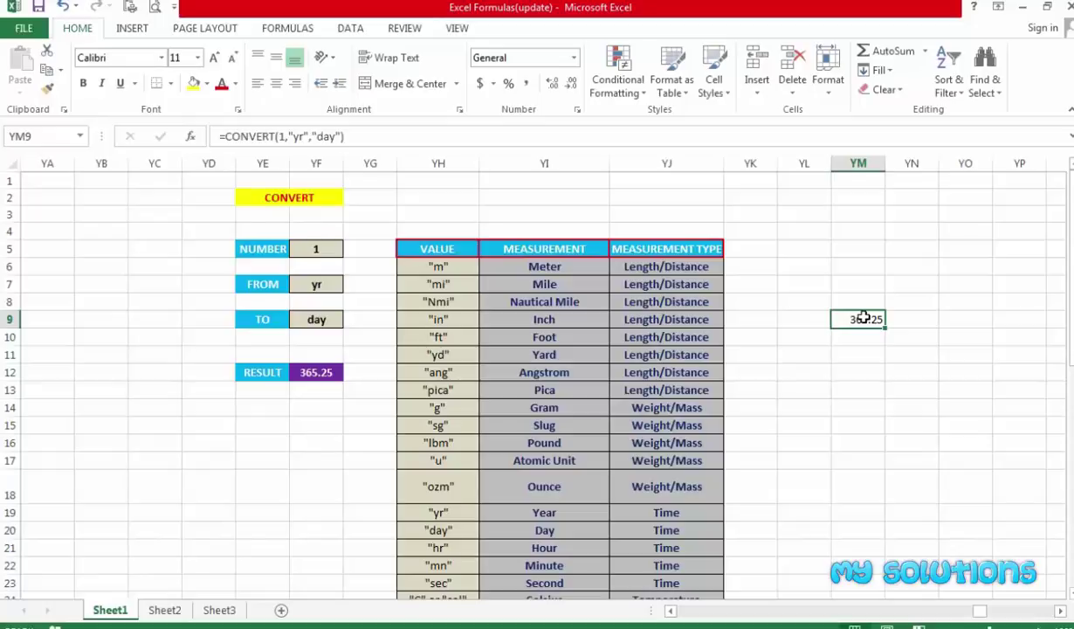
click(253, 248)
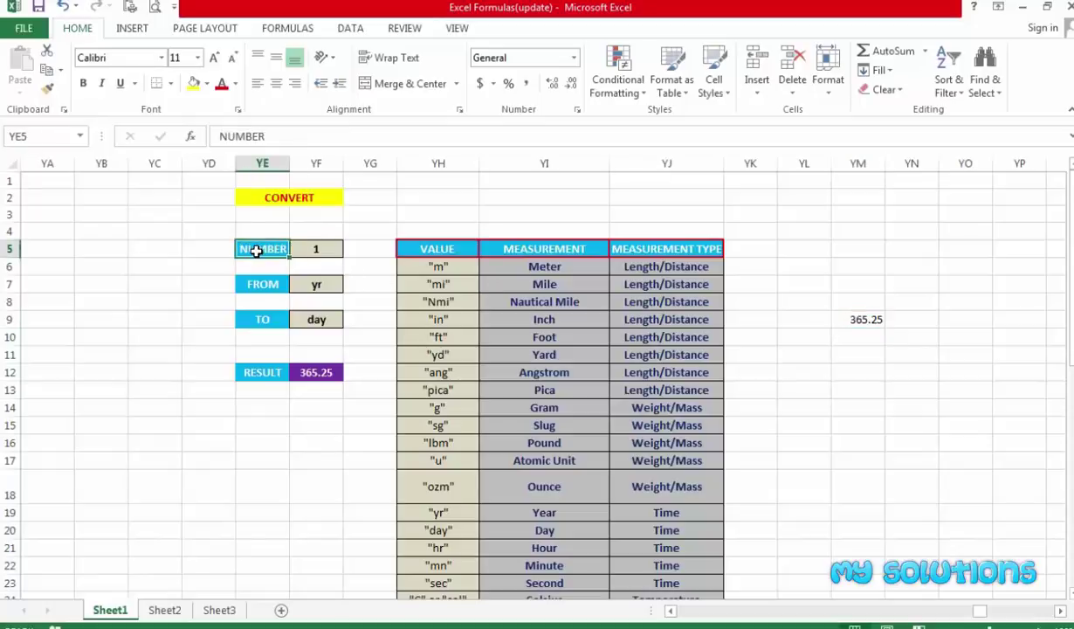
click(301, 248)
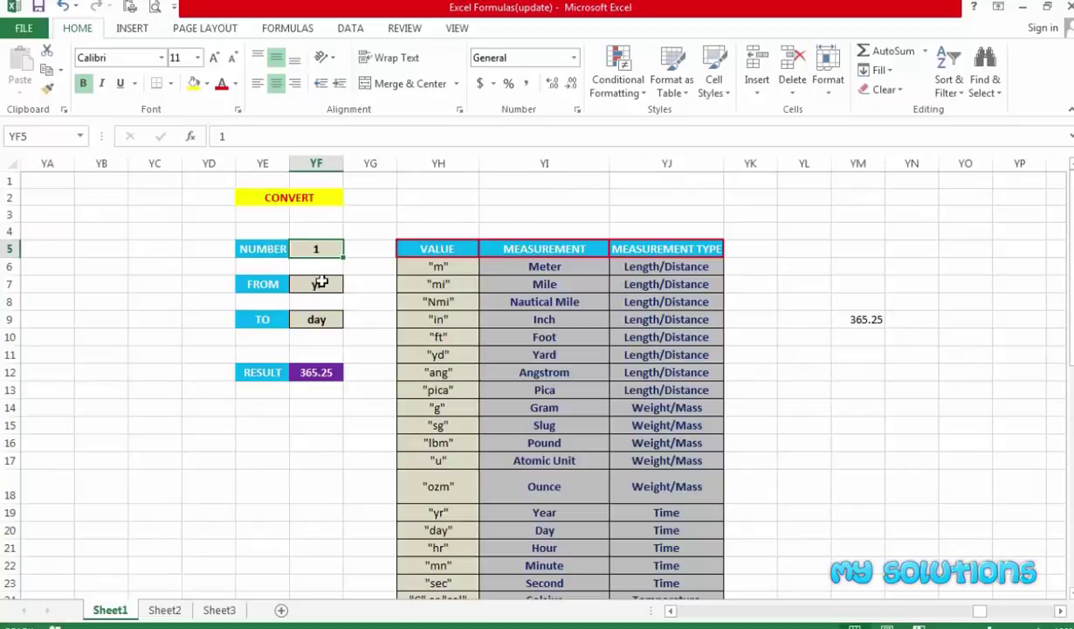
click(317, 283)
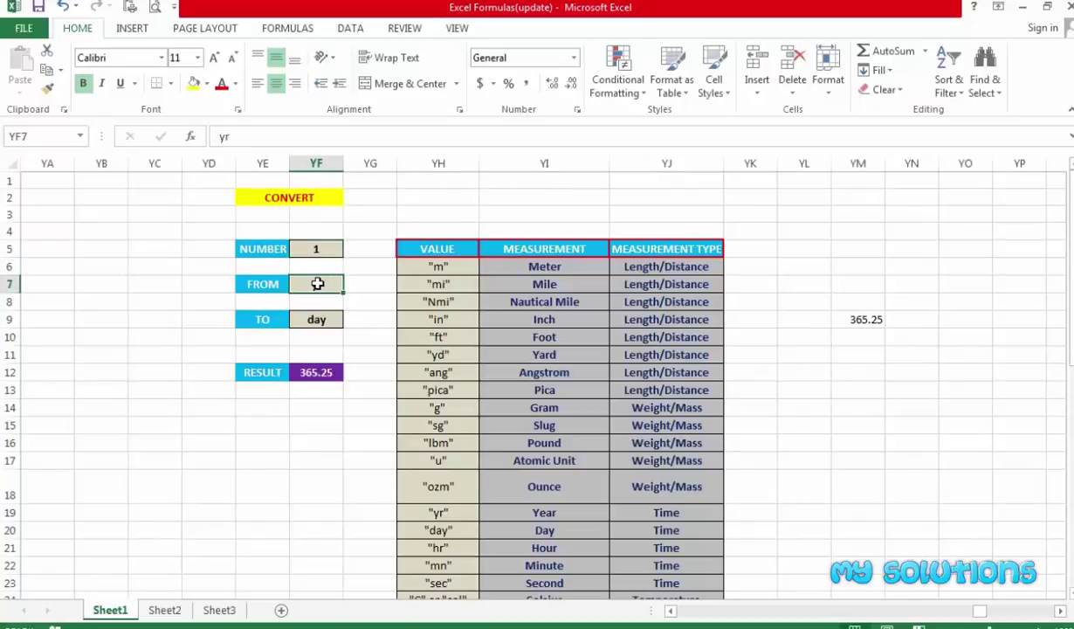
click(316, 320)
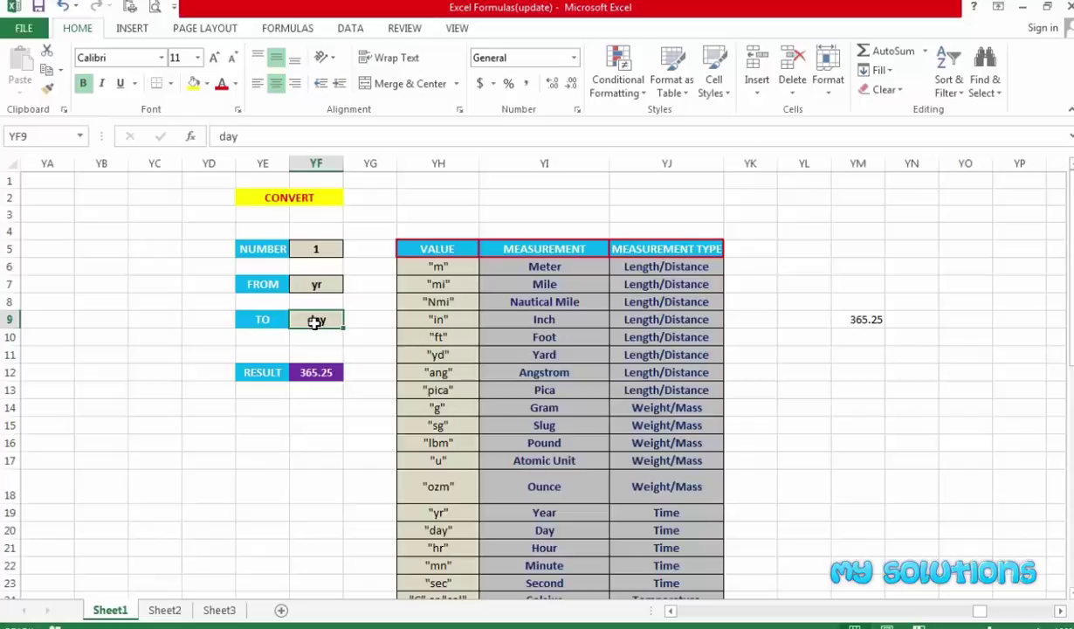
click(315, 372)
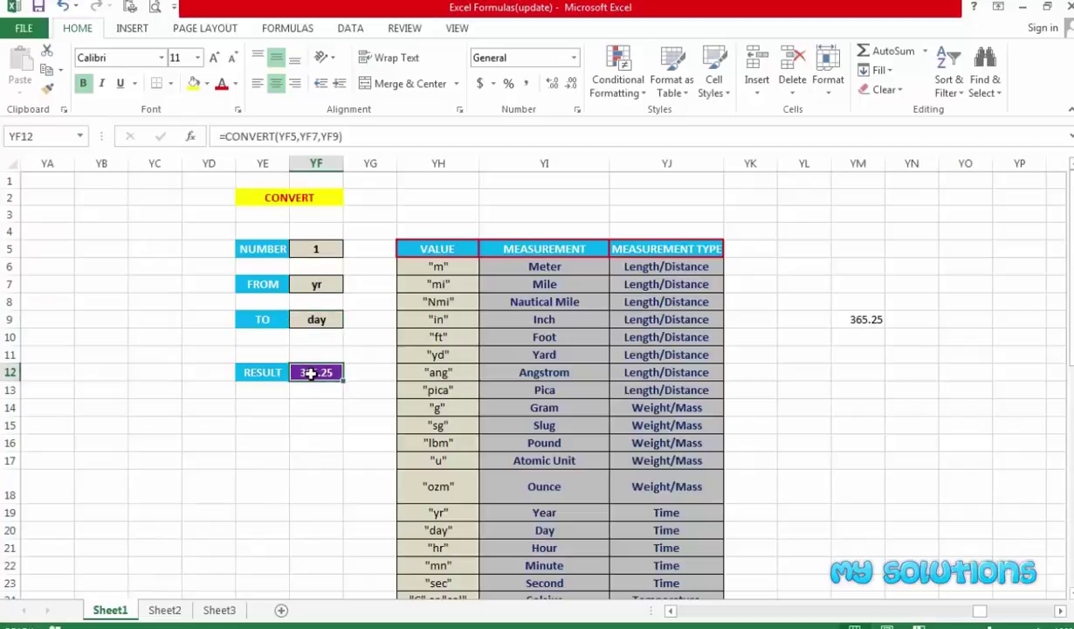
click(319, 284)
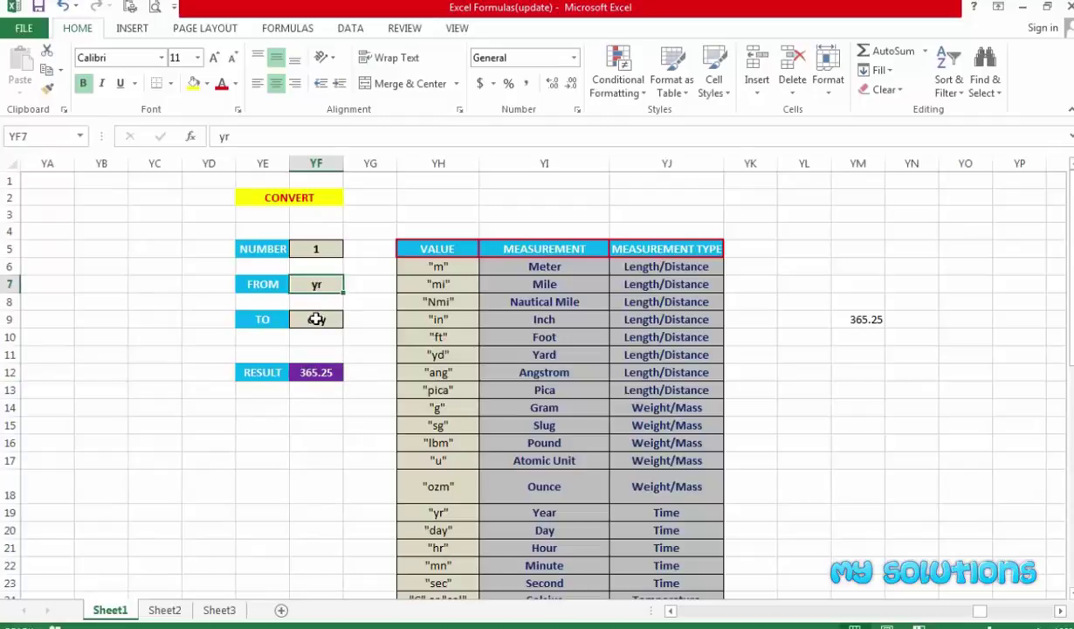
click(316, 320)
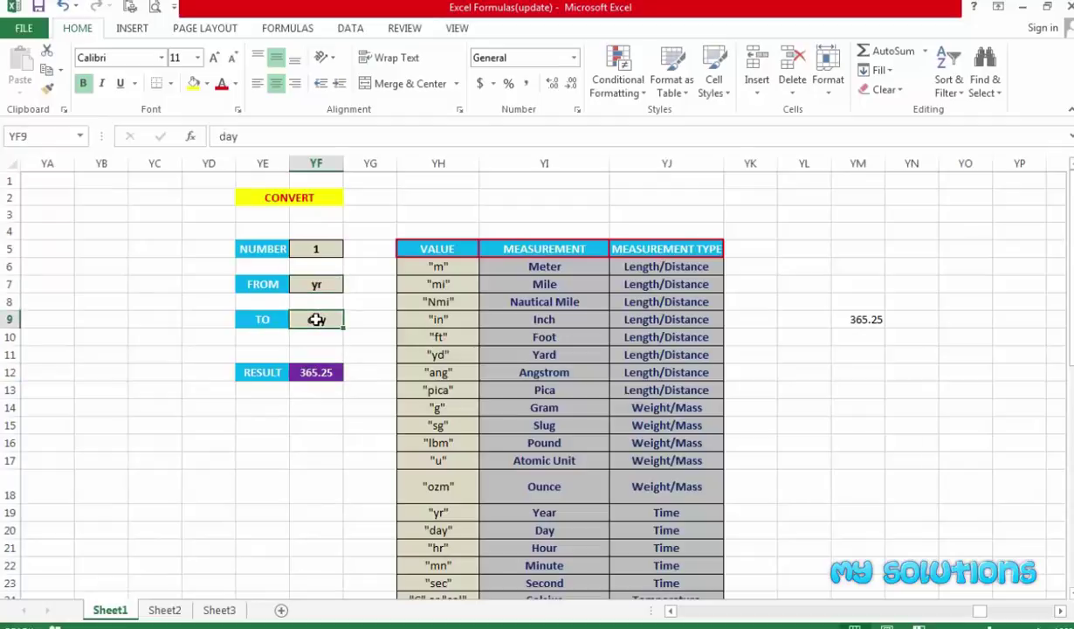
click(313, 373)
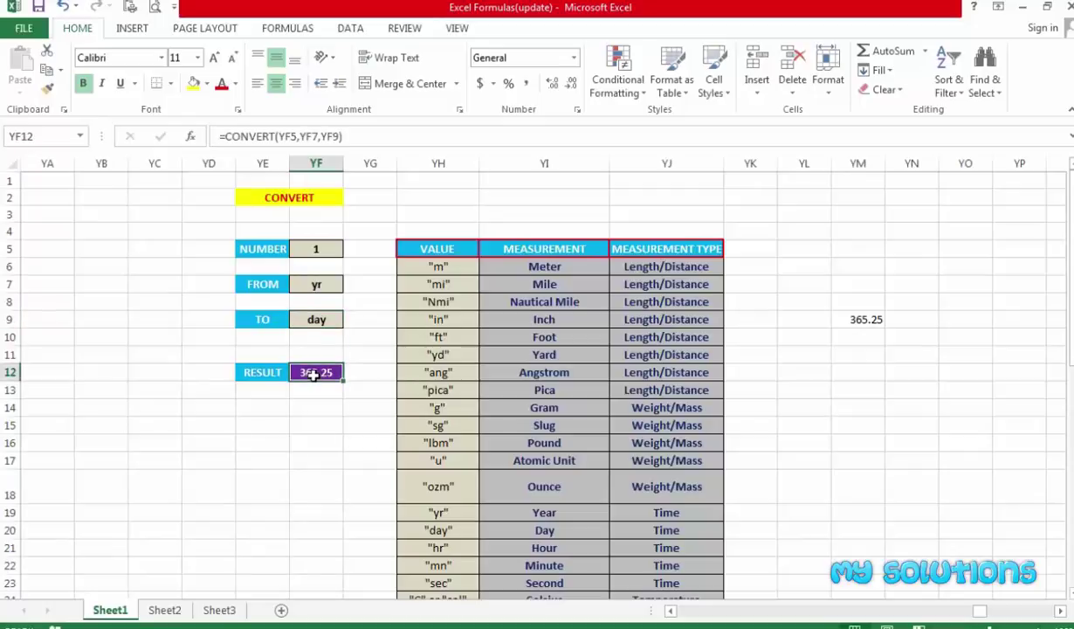
Rewrite RESULT cell YF12 as =CONVERT(YF5,YF7,YF9), still returning 365.25.
double_click(313, 374)
text(=con)
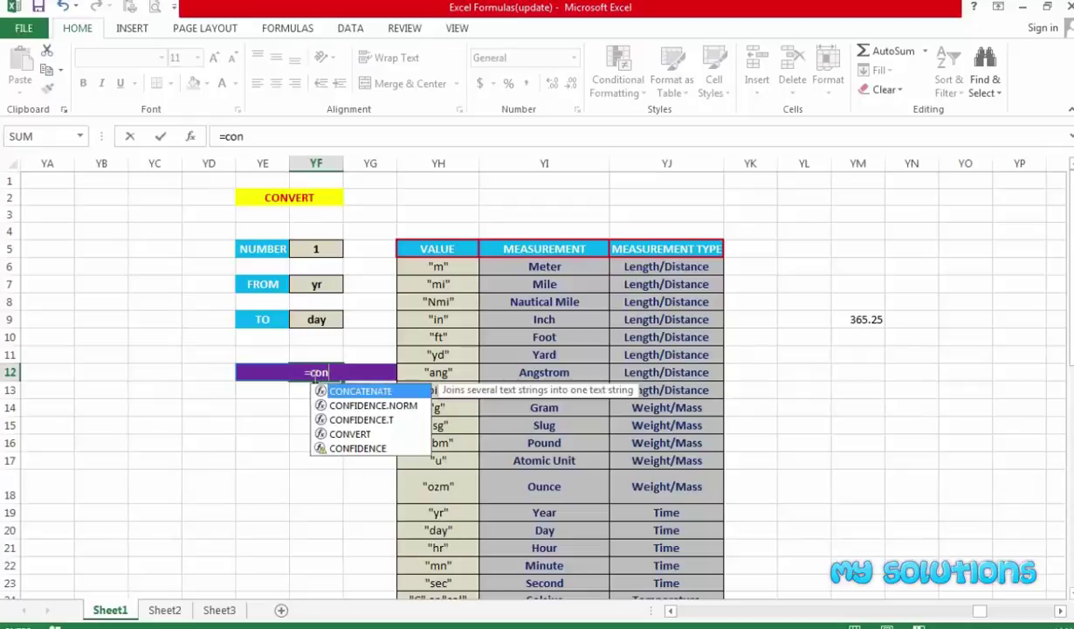
key(Down)
key(Down)
key(Down)
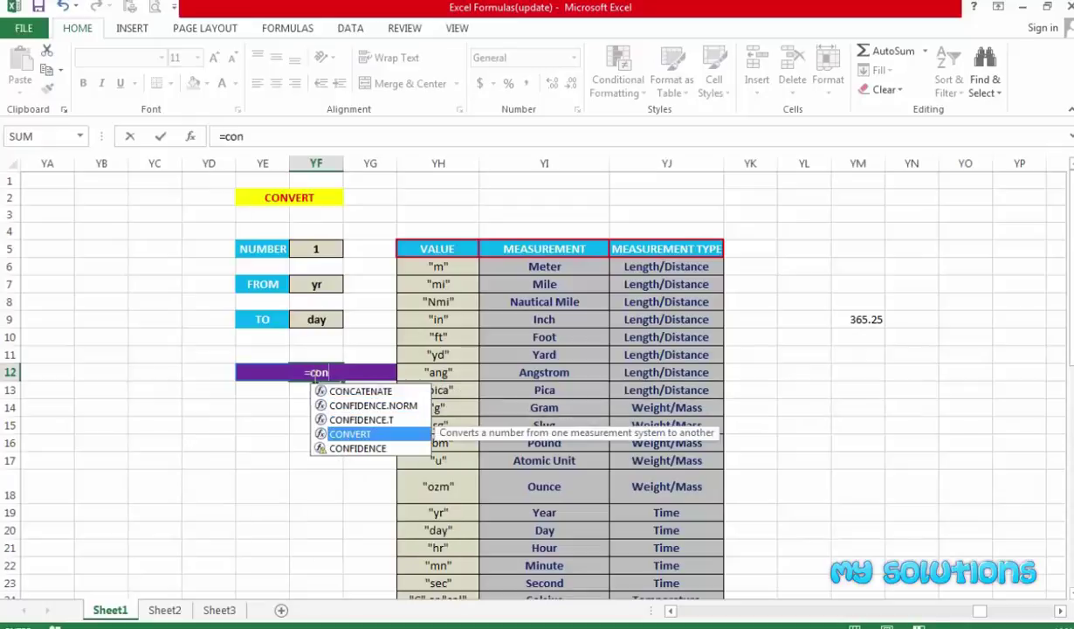
key(Tab)
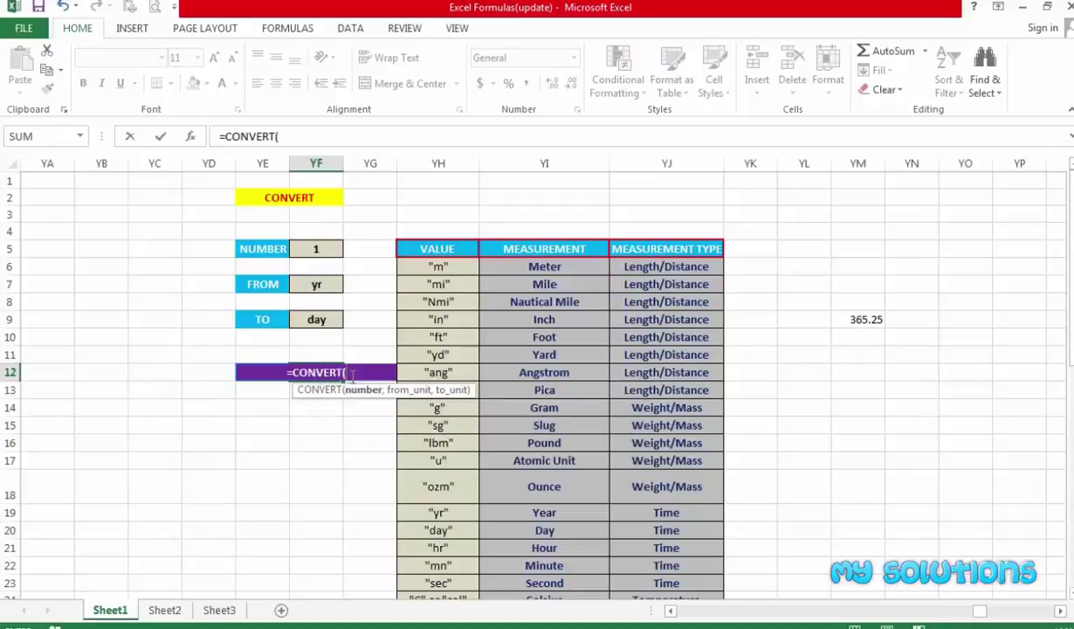
click(313, 248)
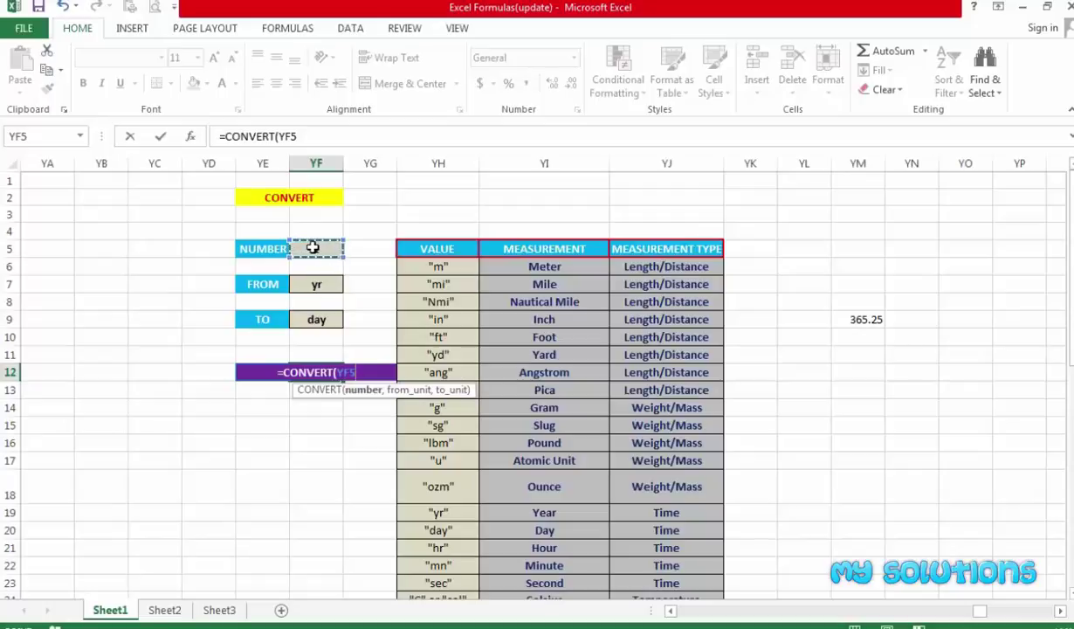
text(,)
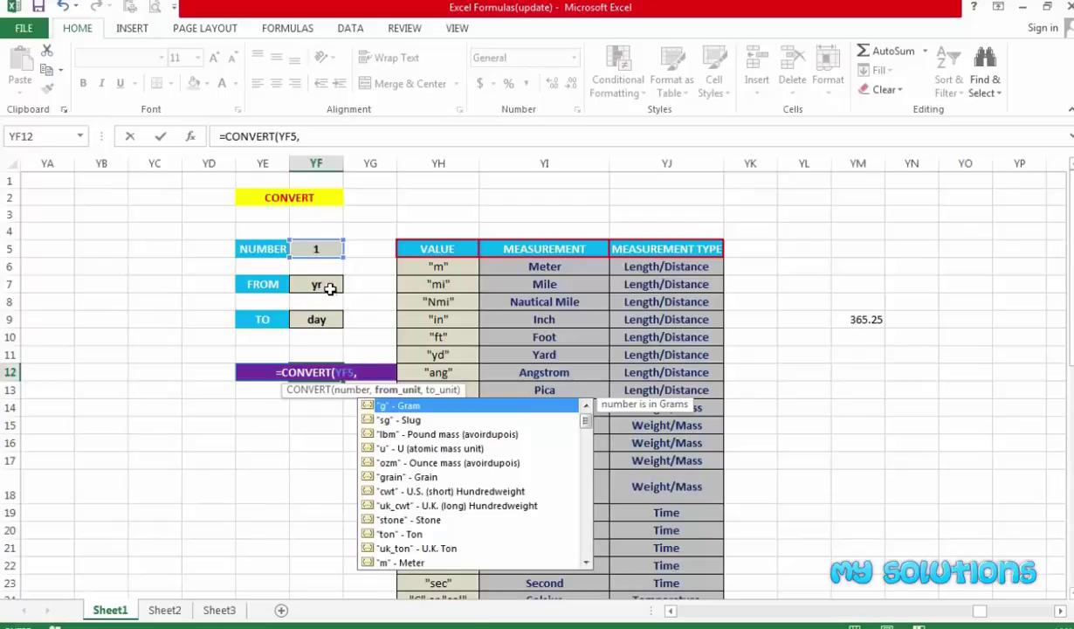
click(319, 285)
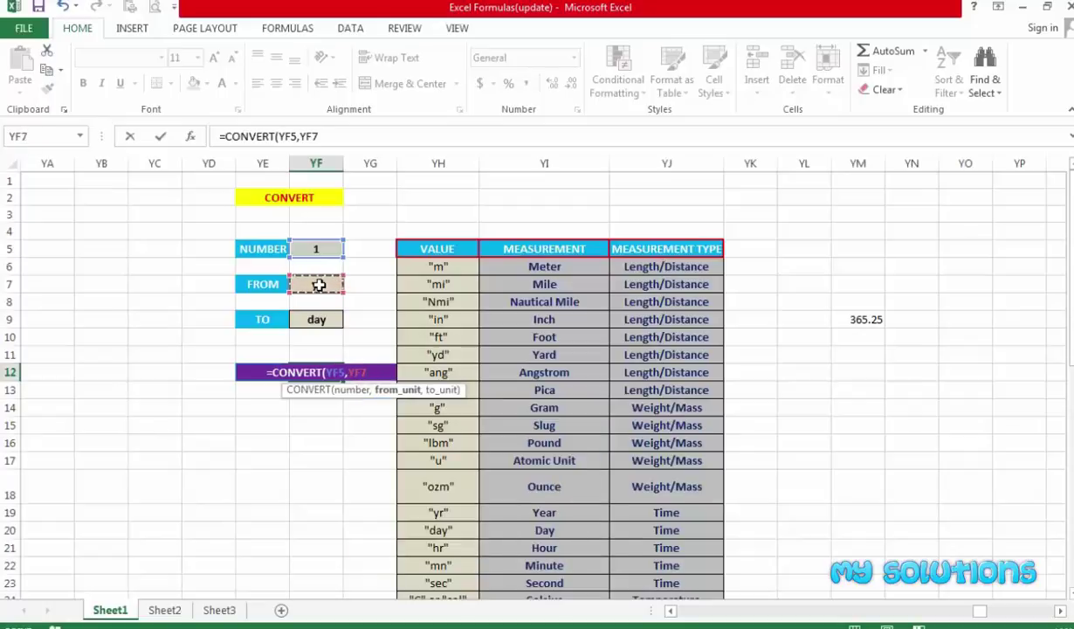
text(,)
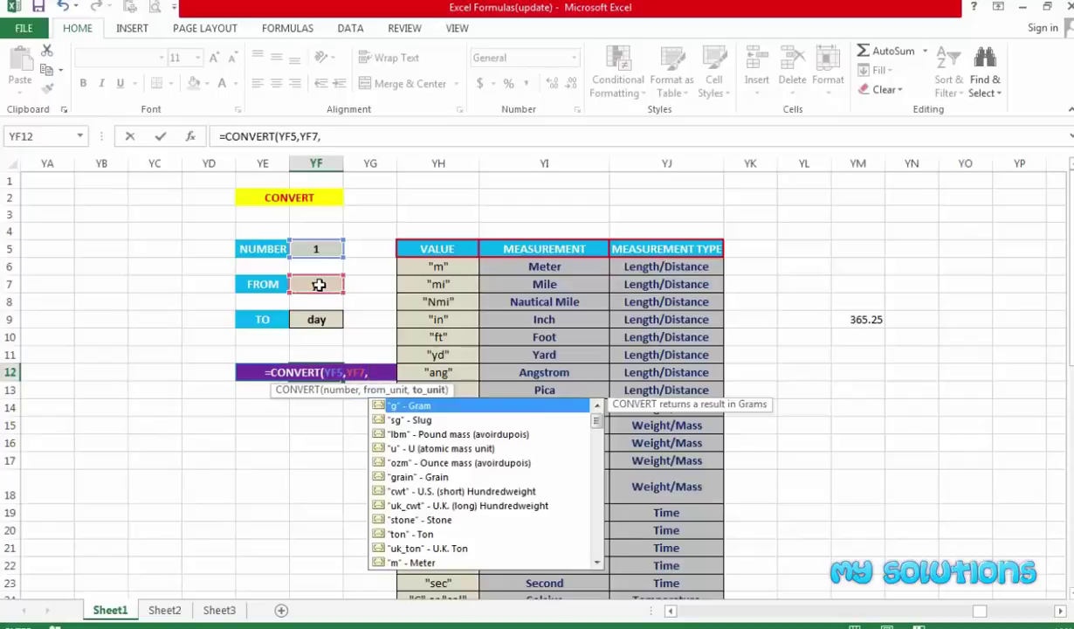
click(316, 320)
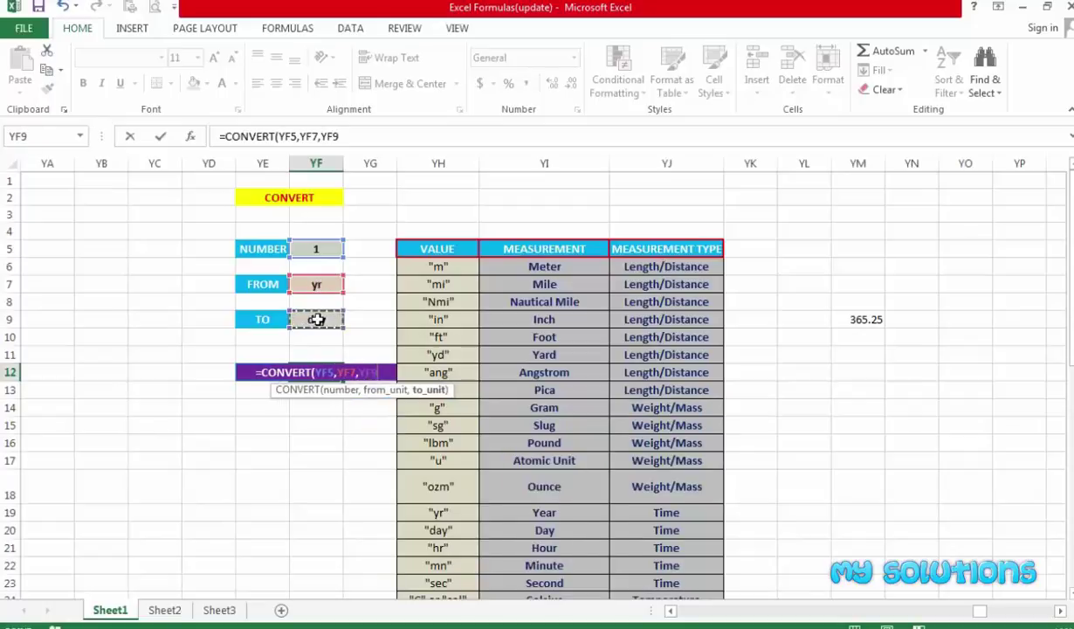
text(/)
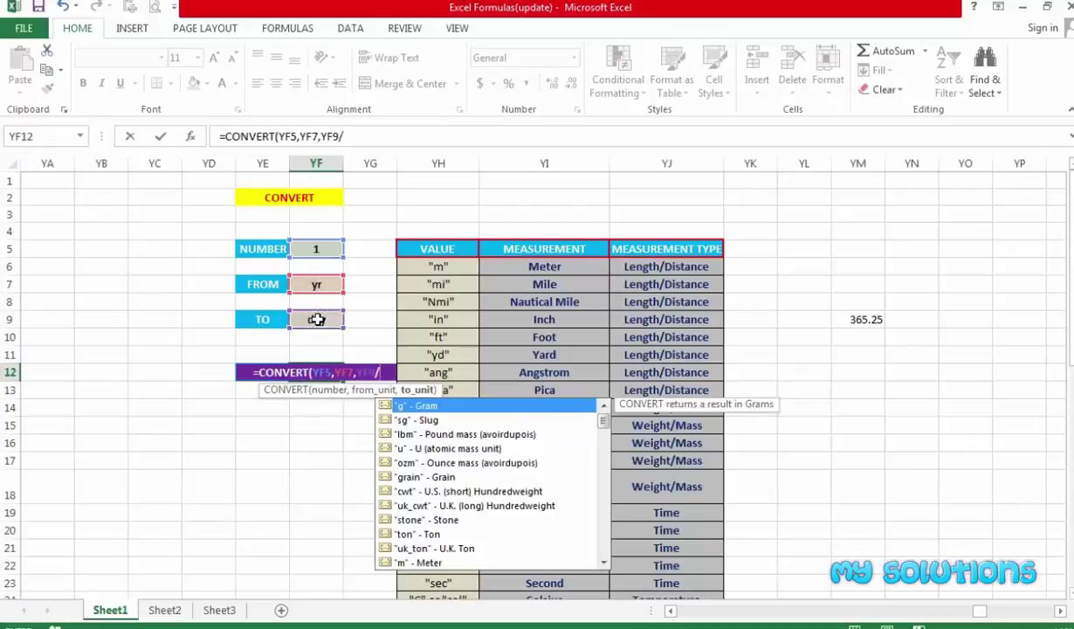
key(BackSpace)
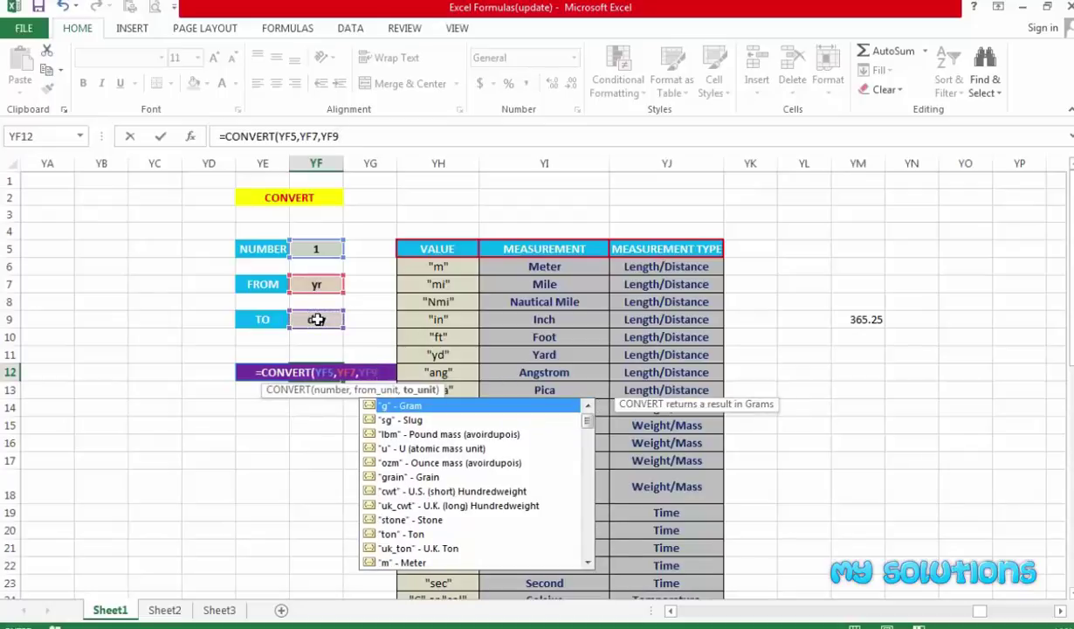
key(Return)
click(315, 274)
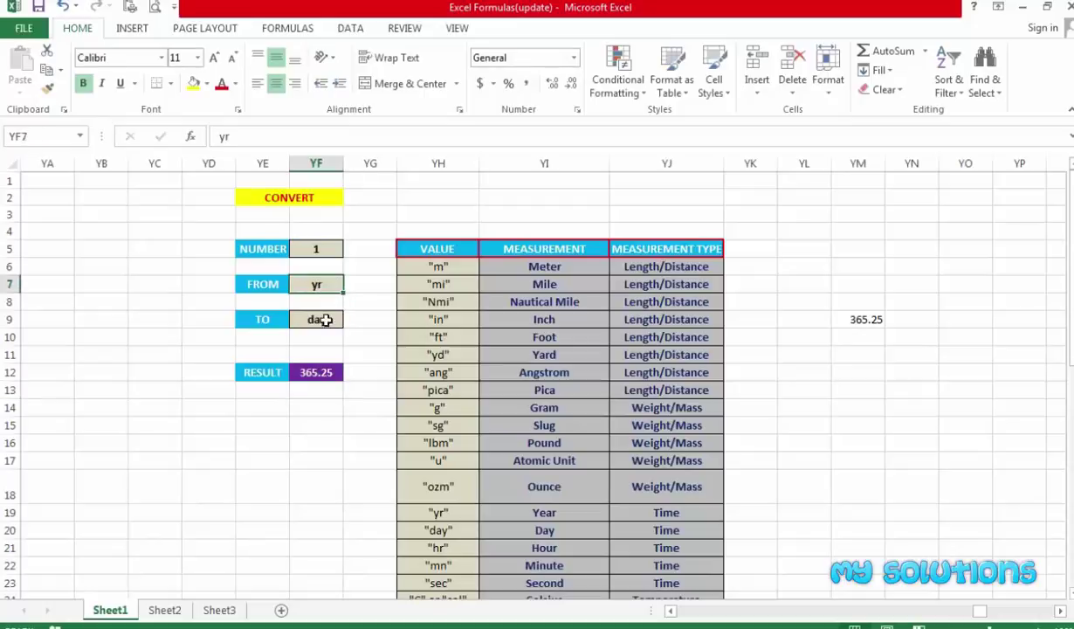
click(336, 372)
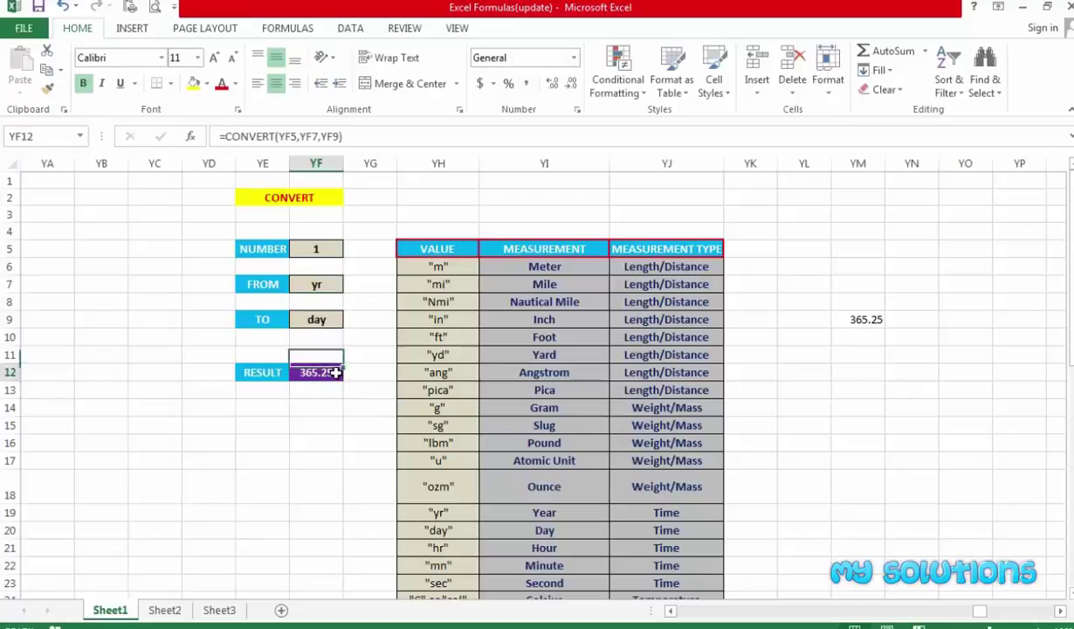
Change the FROM unit in YF7 to hr.
click(325, 284)
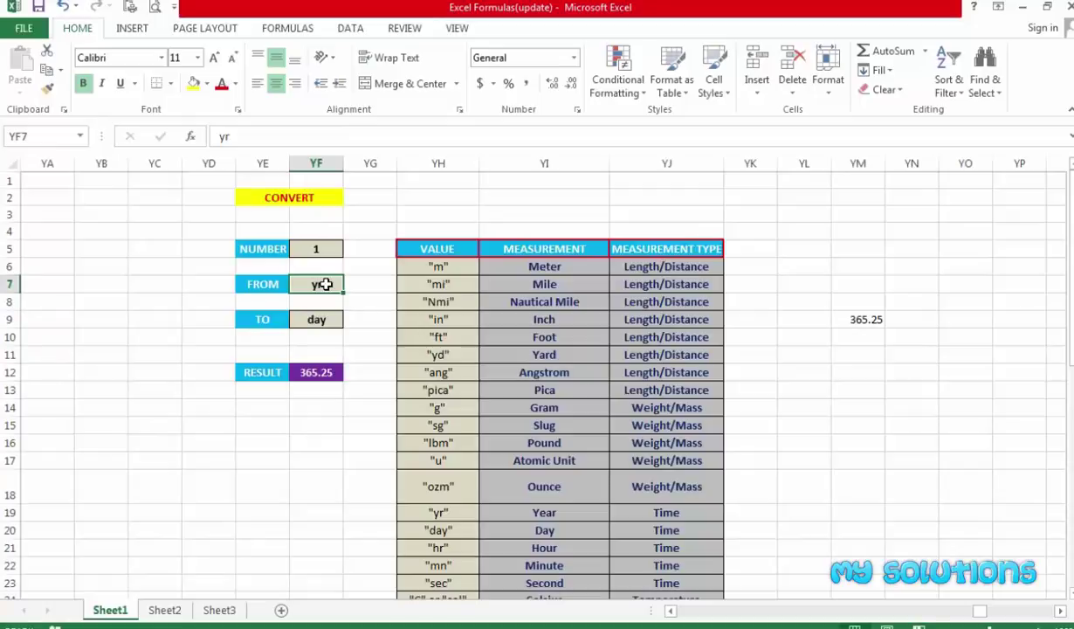
text(hr)
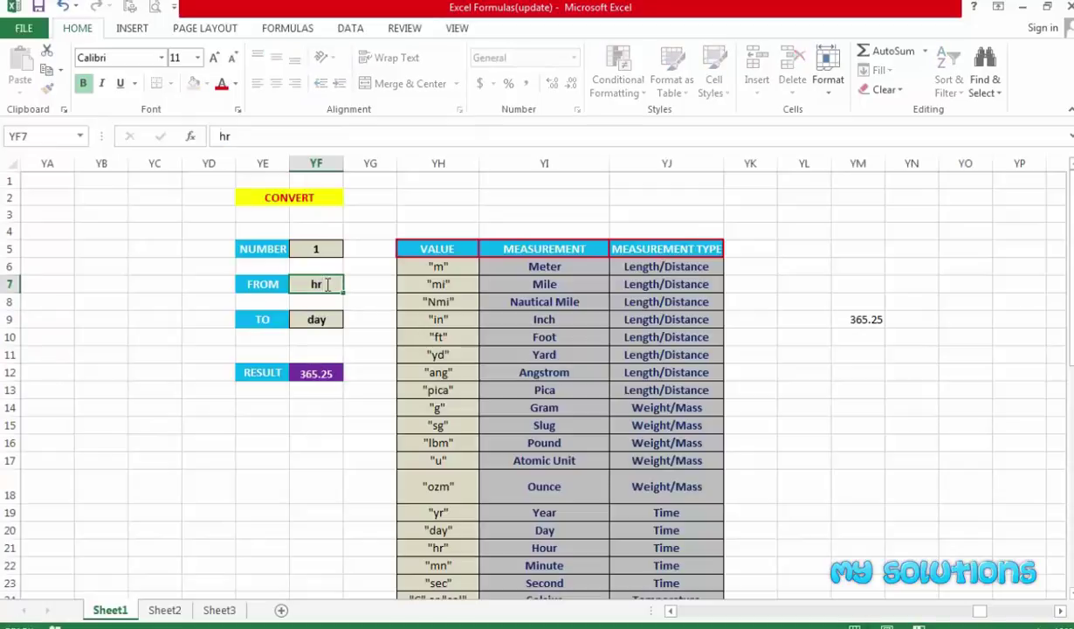
key(Return)
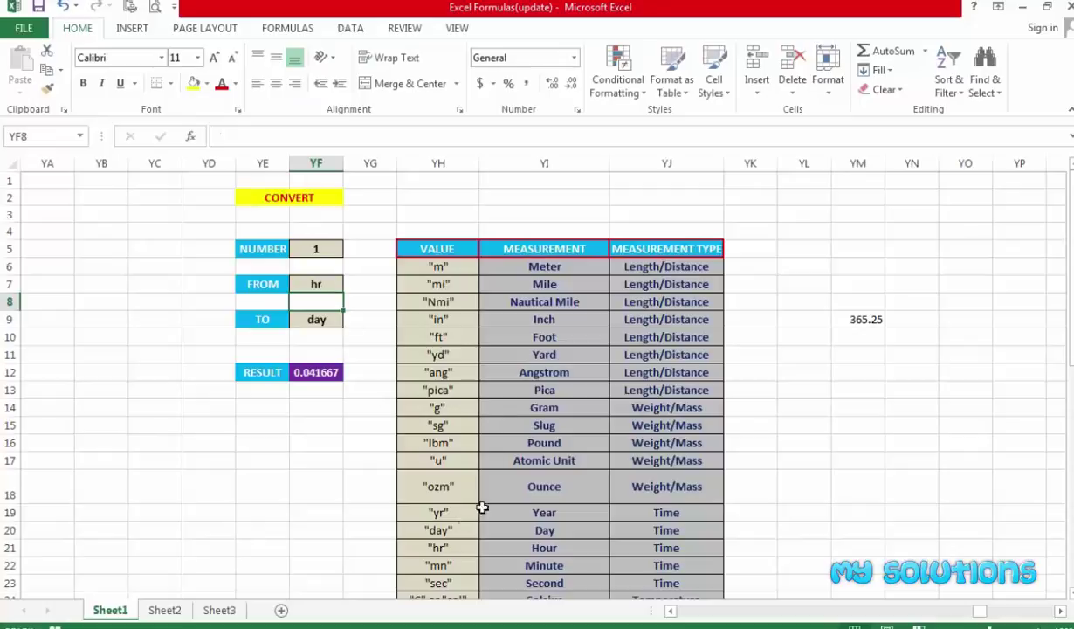
Set the TO unit in YF9 to mn and verify RESULT shows 60.
click(491, 544)
click(423, 523)
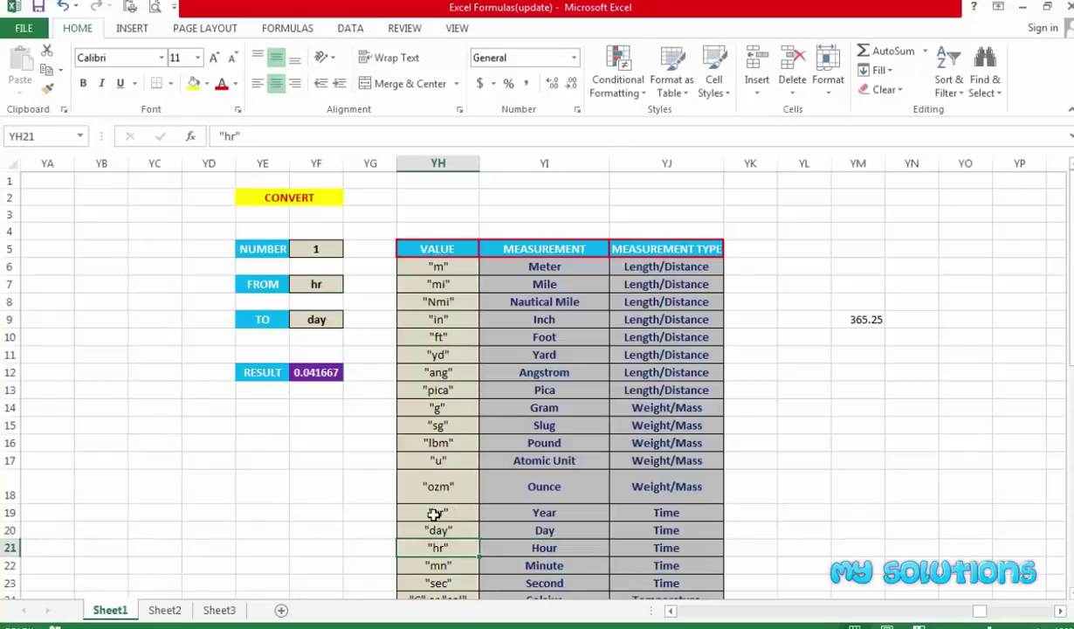
click(322, 316)
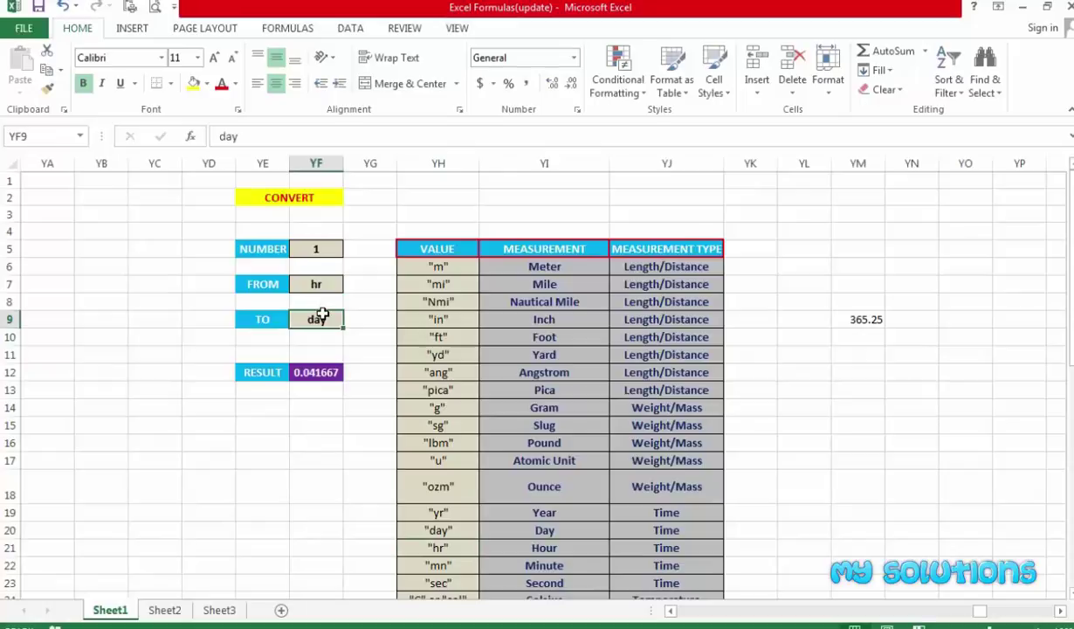
text(mn)
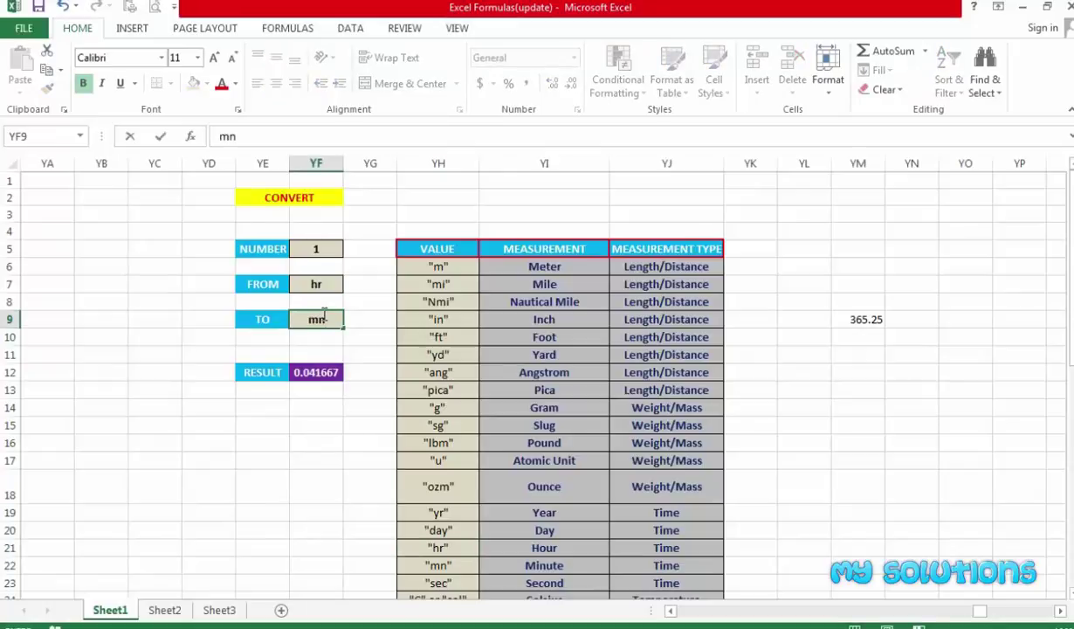
key(Return)
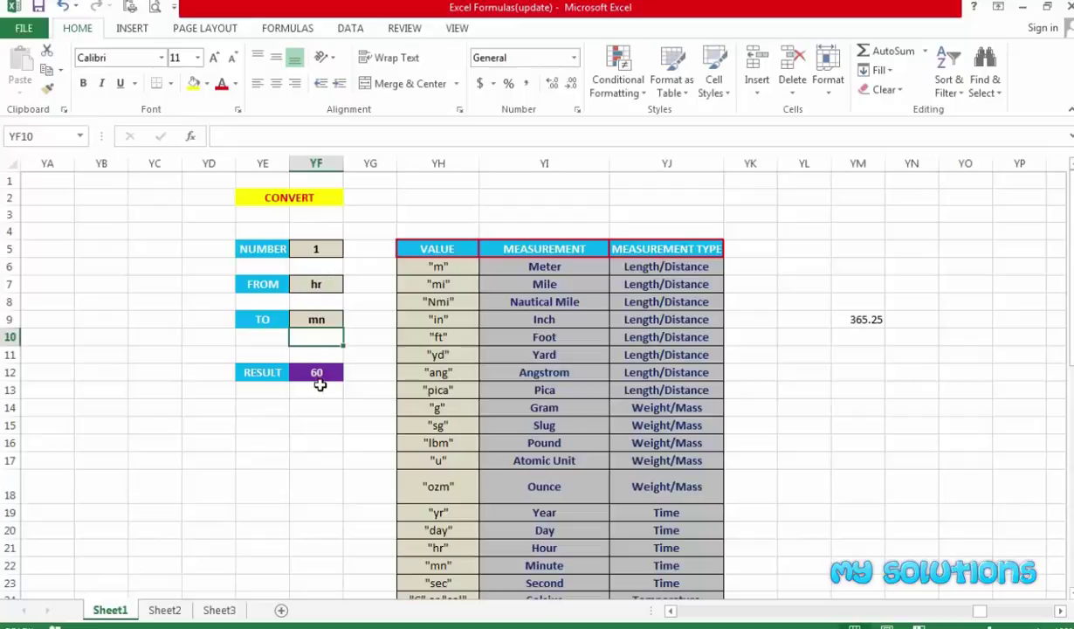
click(320, 373)
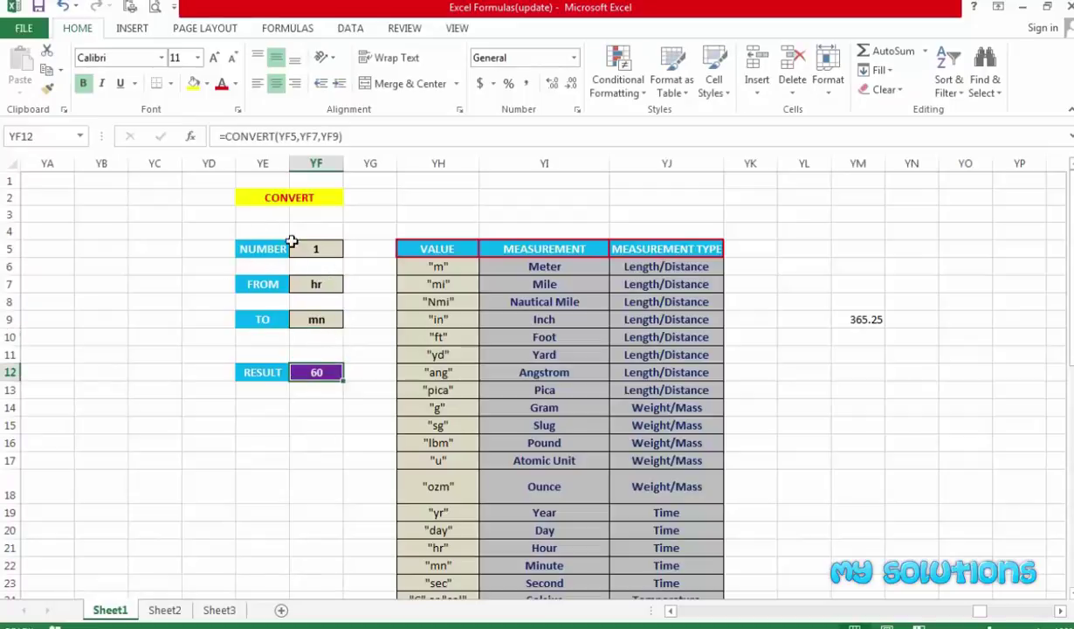
click(310, 406)
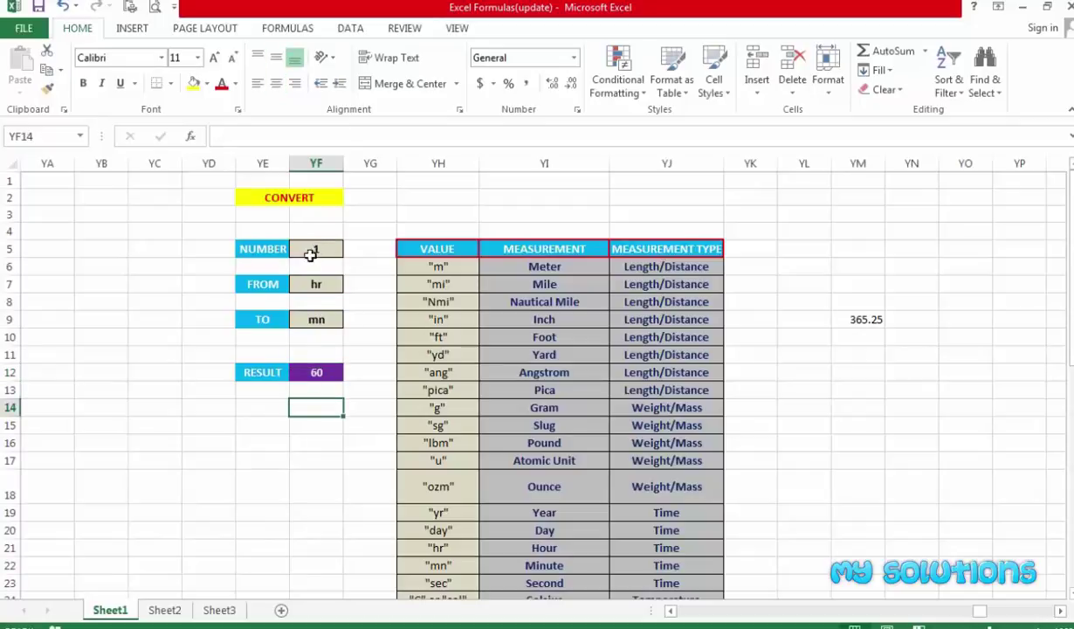
click(856, 319)
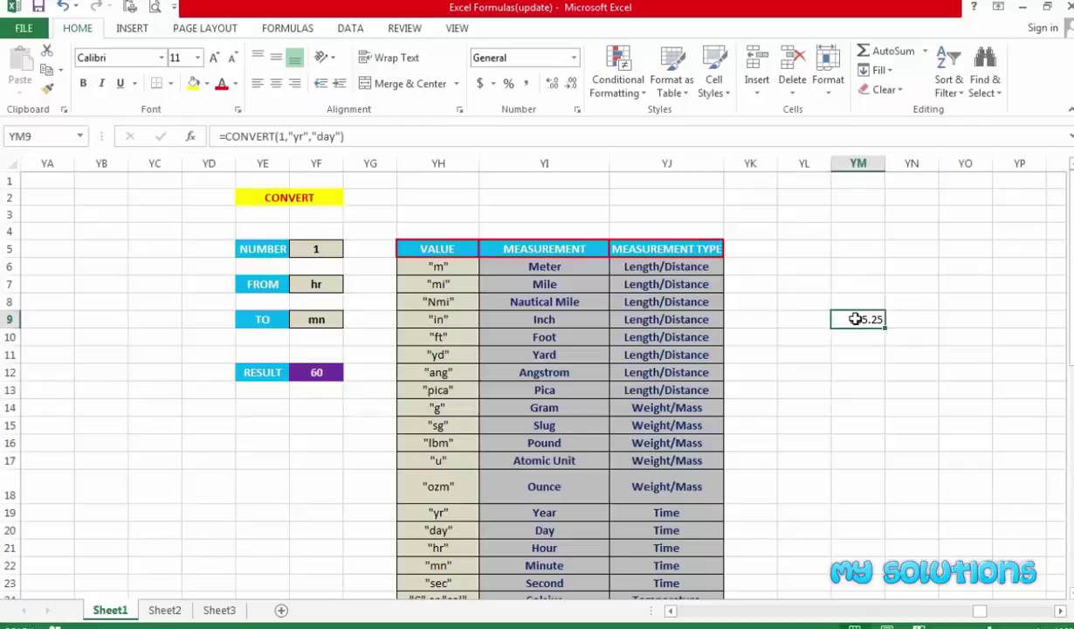
double_click(856, 318)
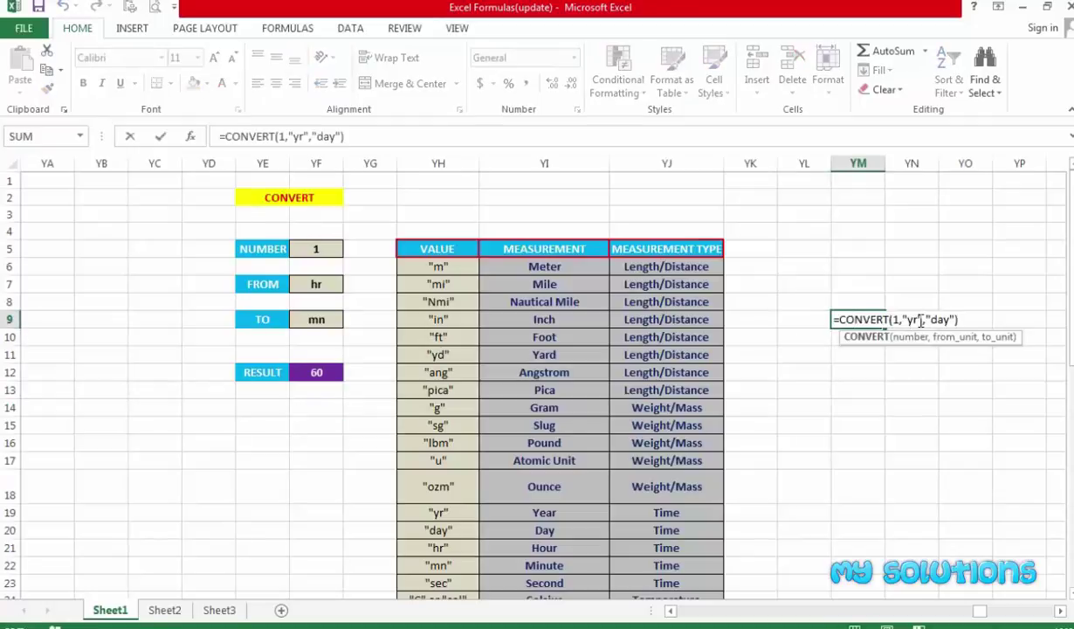
key(Return)
click(261, 443)
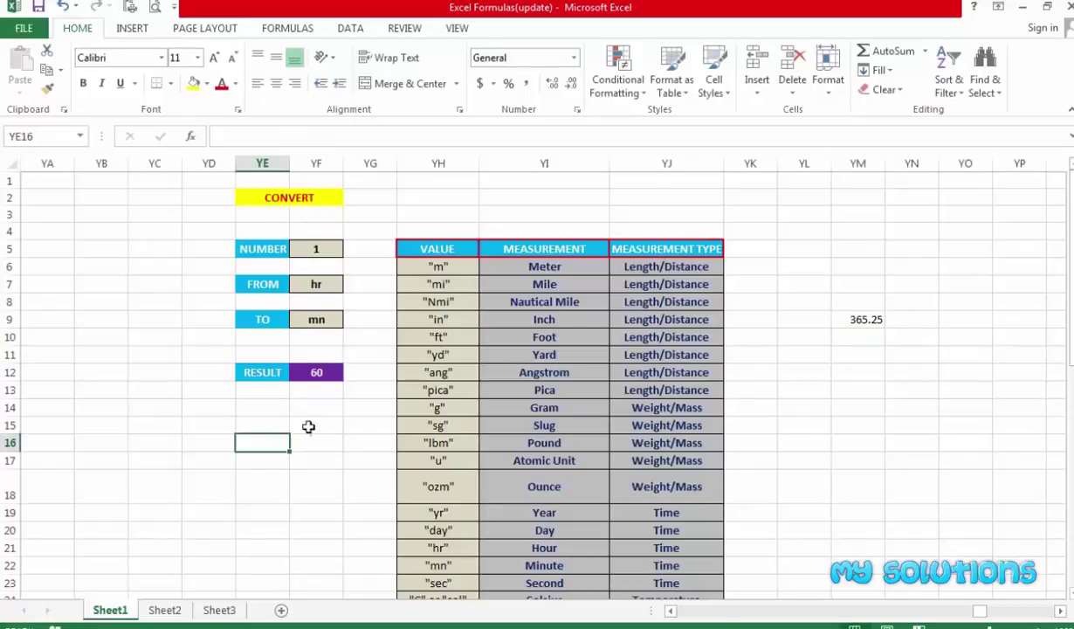